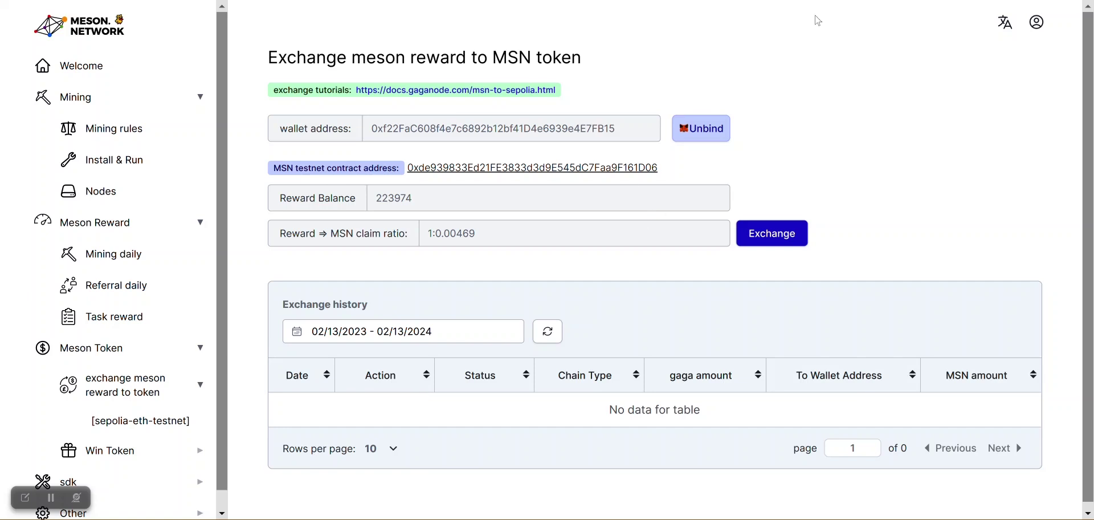
# Step: Consult the GaGaNode documentation tab, then return to the reward exchange page
pyautogui.hotkey('ctrl', 'Tab')
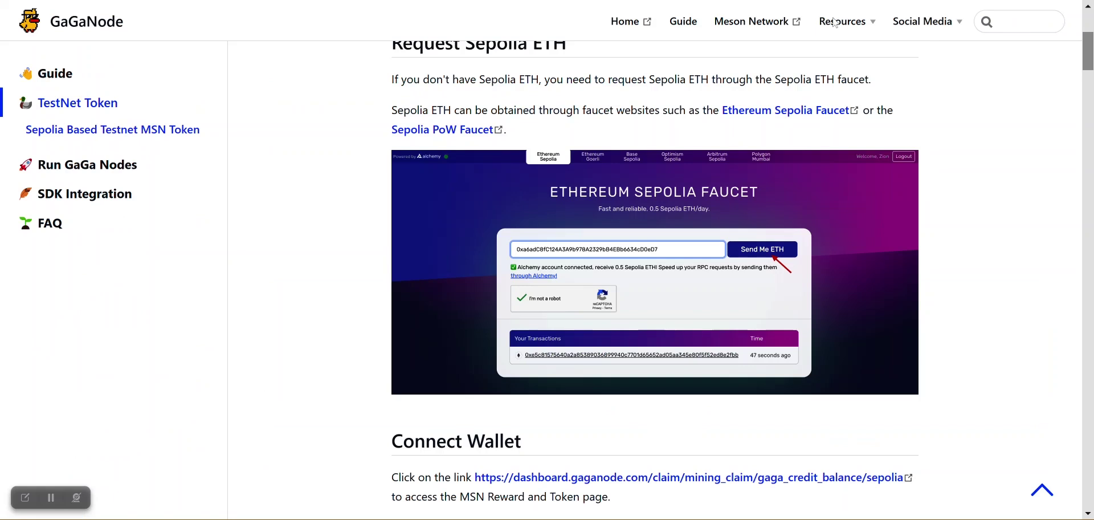
pyautogui.scroll(4, 764, 235)
pyautogui.scroll(-1, 763, 235)
pyautogui.scroll(-2, 763, 234)
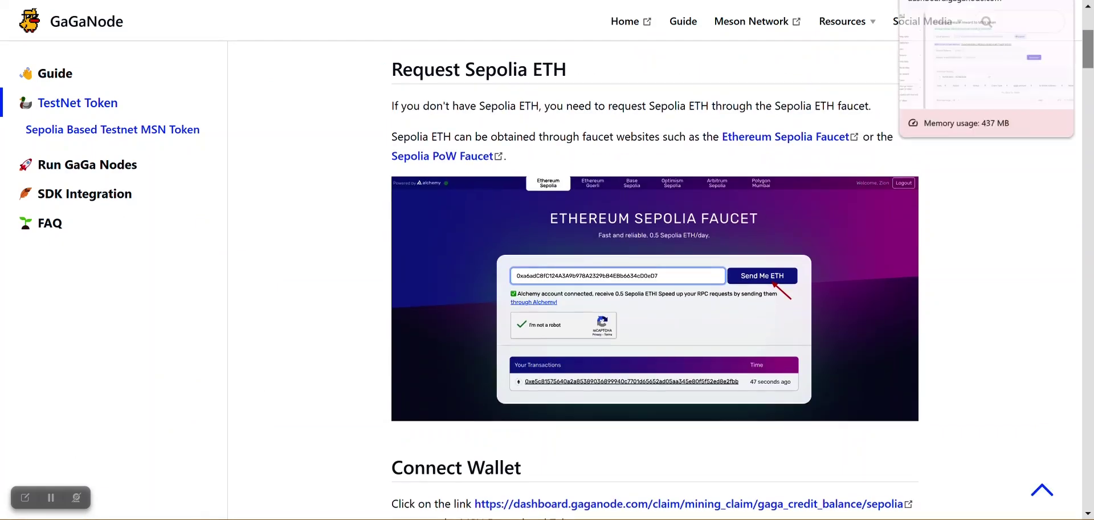
pyautogui.hotkey('ctrl', 'Tab')
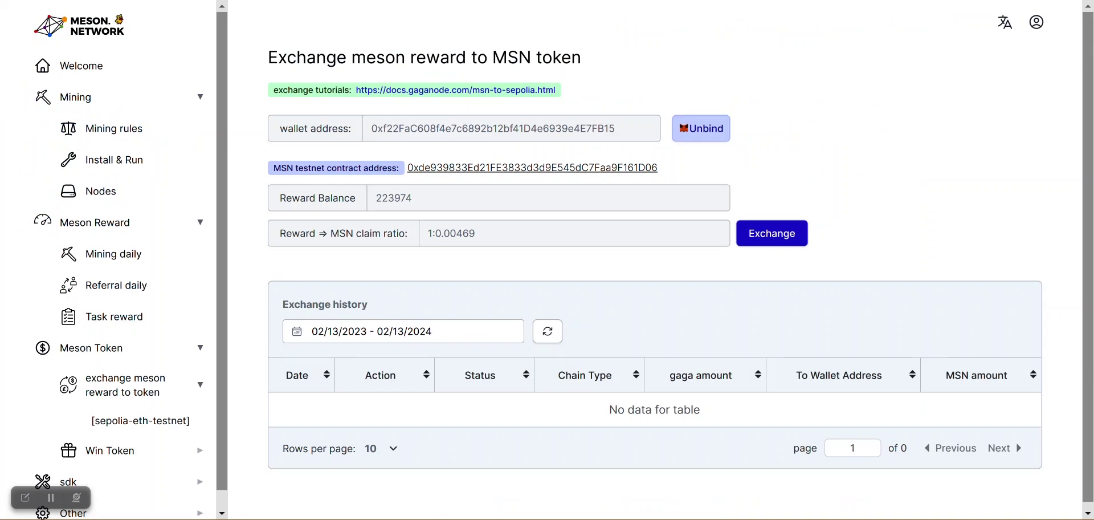
pyautogui.hotkey('ctrl', 'shift', 'Tab')
pyautogui.hotkey('ctrl', 'Tab')
# Step: Request an exchange of the 223974 reward balance to MSN on sepolia-eth-testnet
pyautogui.moveTo(375, 198); pyautogui.dragTo(777, 197)
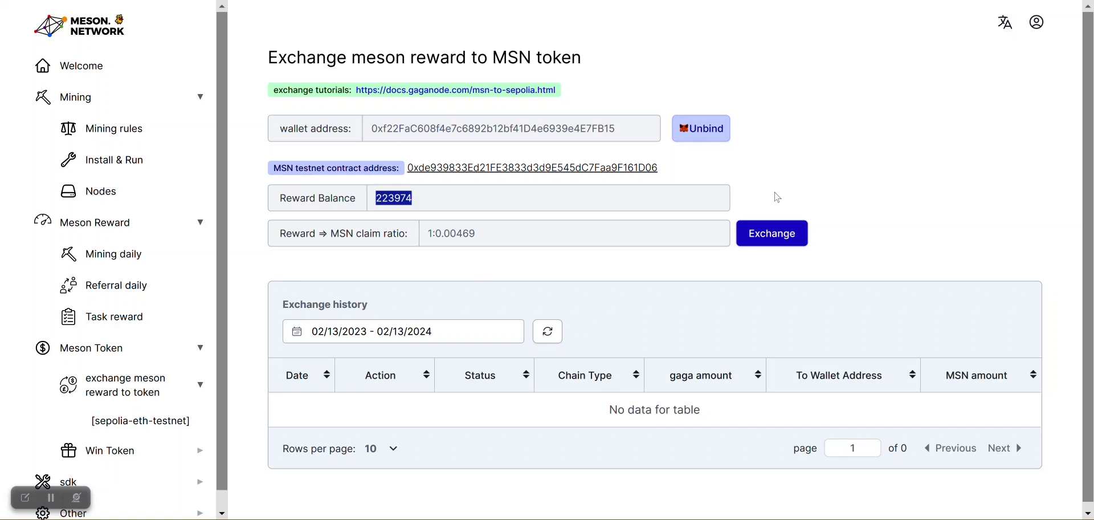
pyautogui.click(761, 242)
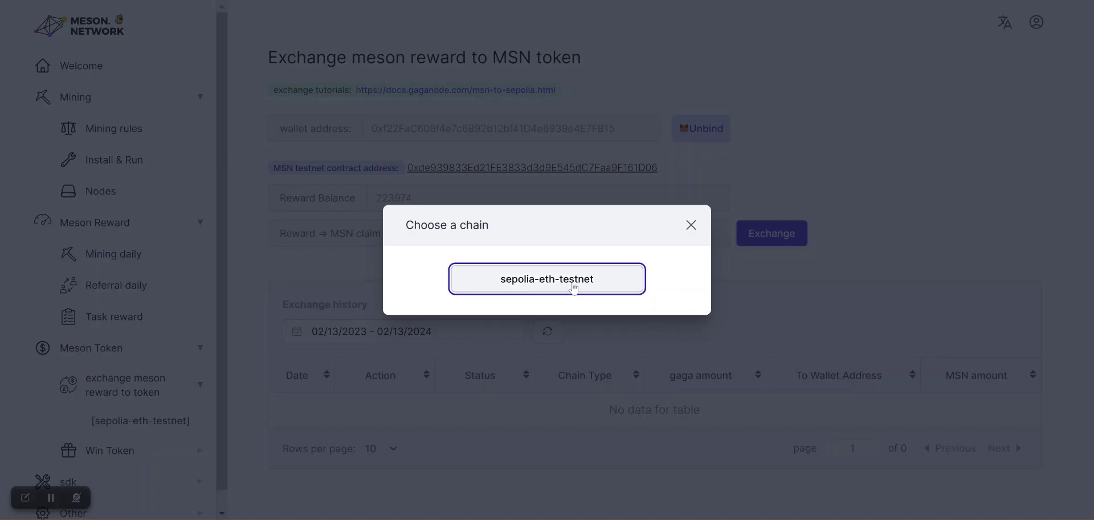
pyautogui.click(573, 288)
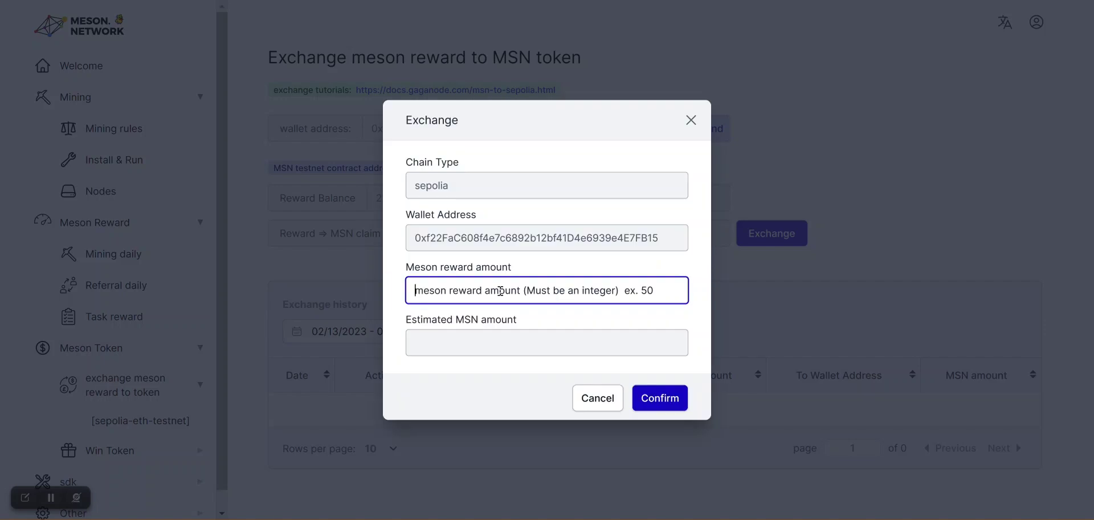
pyautogui.write('223974')
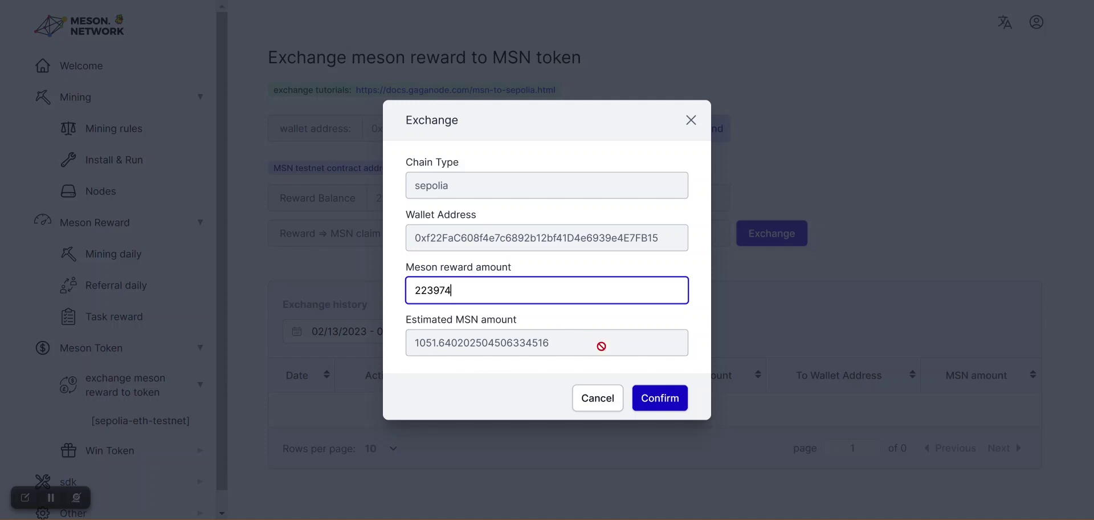
pyautogui.click(657, 405)
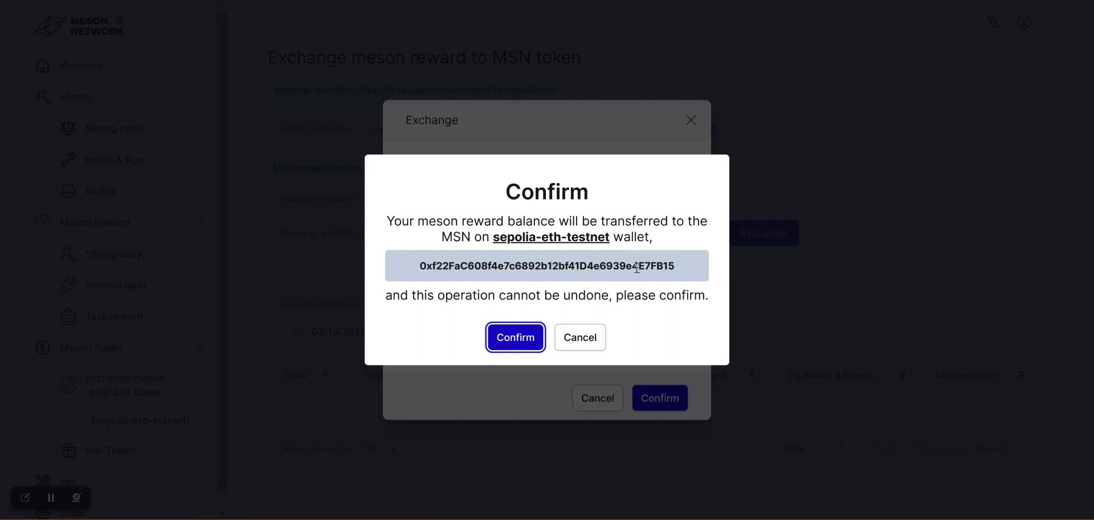
# Step: Confirm the 223974-reward transfer, then claim and sign for the 1051.64 MSN tokens
pyautogui.click(513, 338)
pyautogui.scroll(-1, 800, 228)
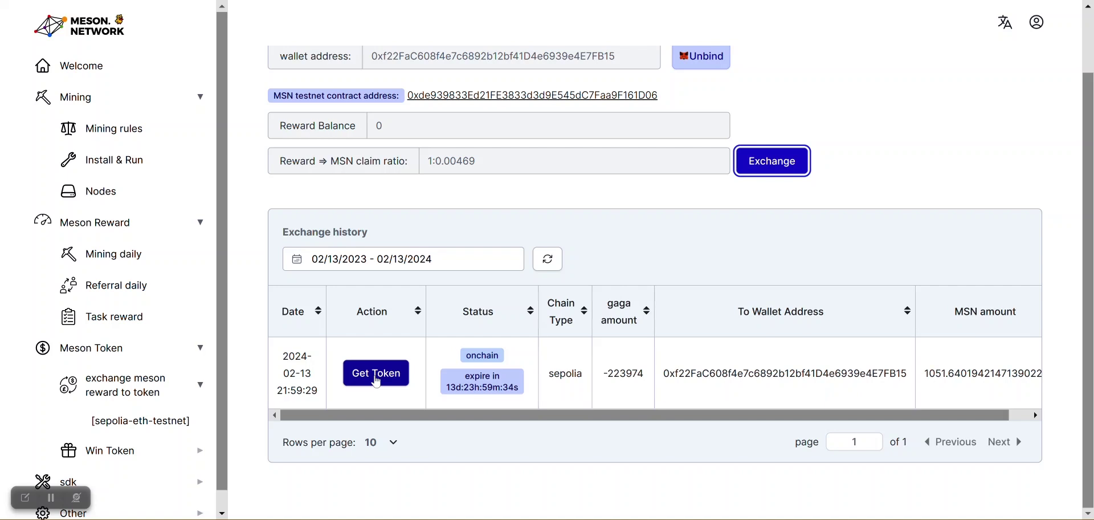
pyautogui.click(365, 376)
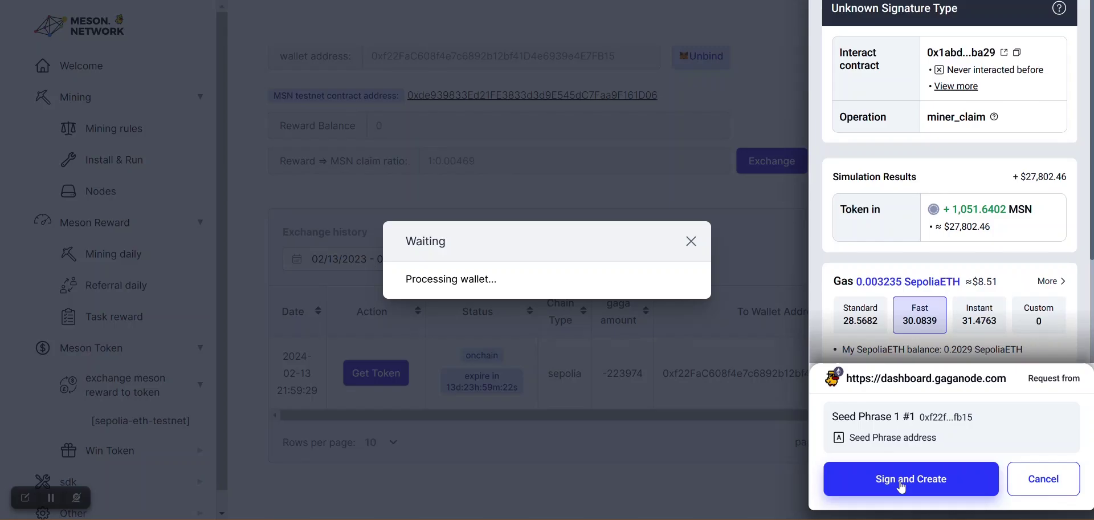
pyautogui.click(899, 482)
pyautogui.click(901, 482)
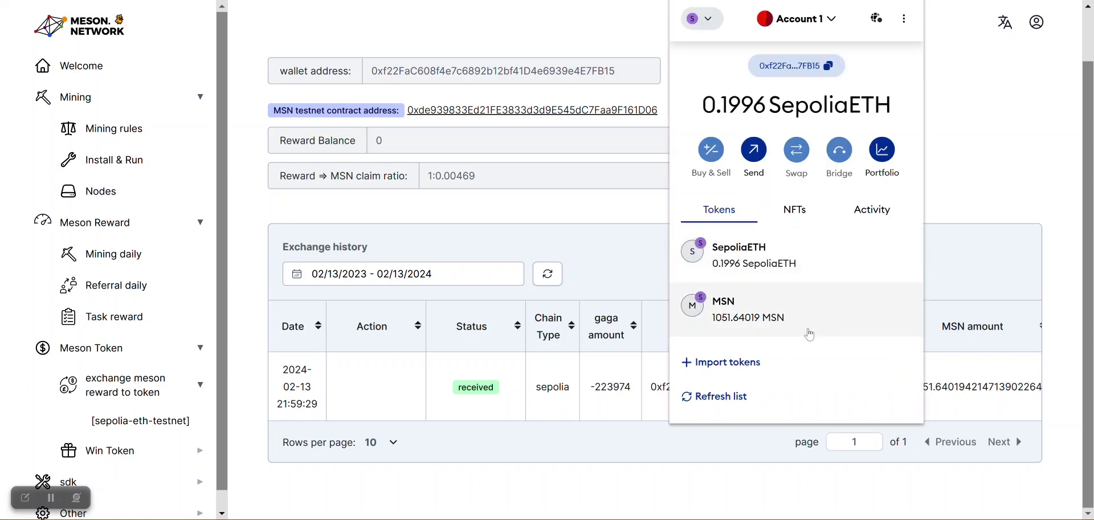
# Step: Check the MSN token shows 1051.64019 MSN in MetaMask, then return to the token list
pyautogui.click(799, 312)
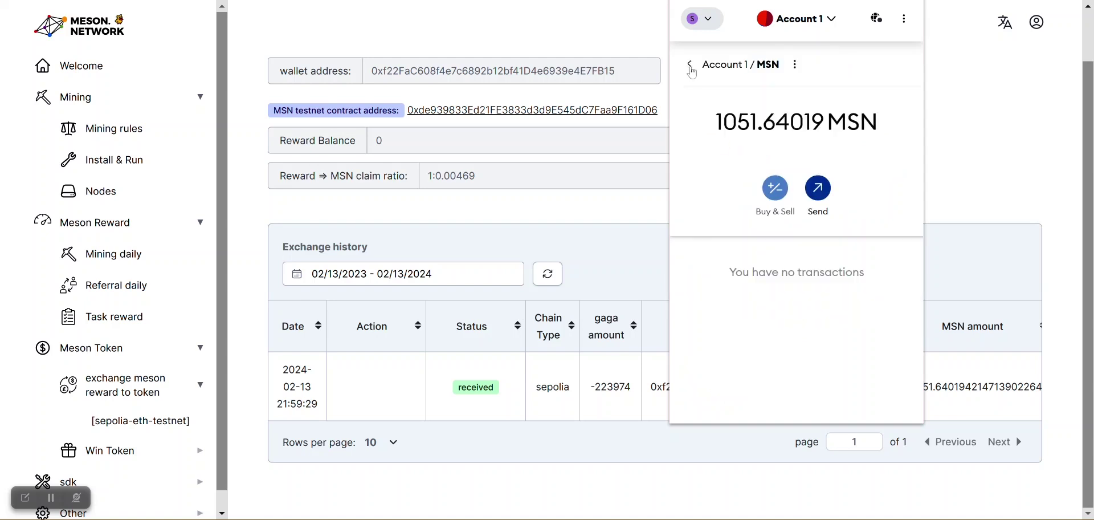
pyautogui.click(689, 65)
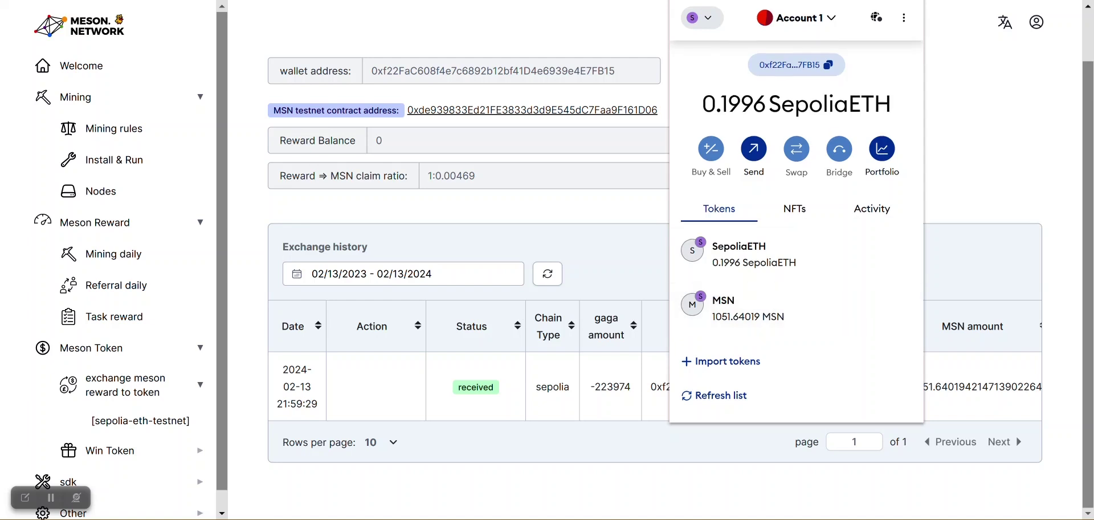
# Step: Switch the MetaMask wallet to the Sepolia network by searching 'sepol'
pyautogui.scroll(-3, 803, 127)
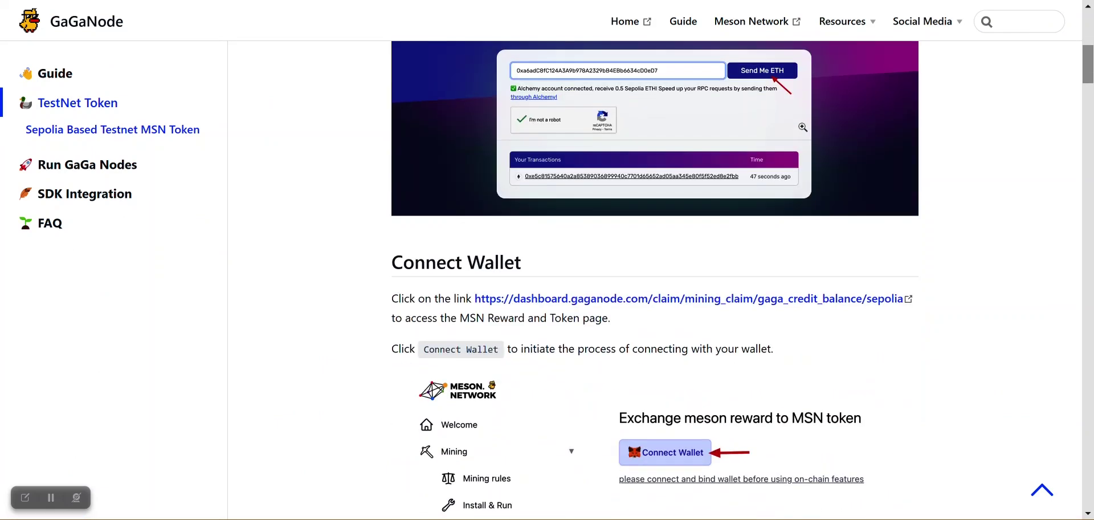
pyautogui.scroll(-4, 808, 293)
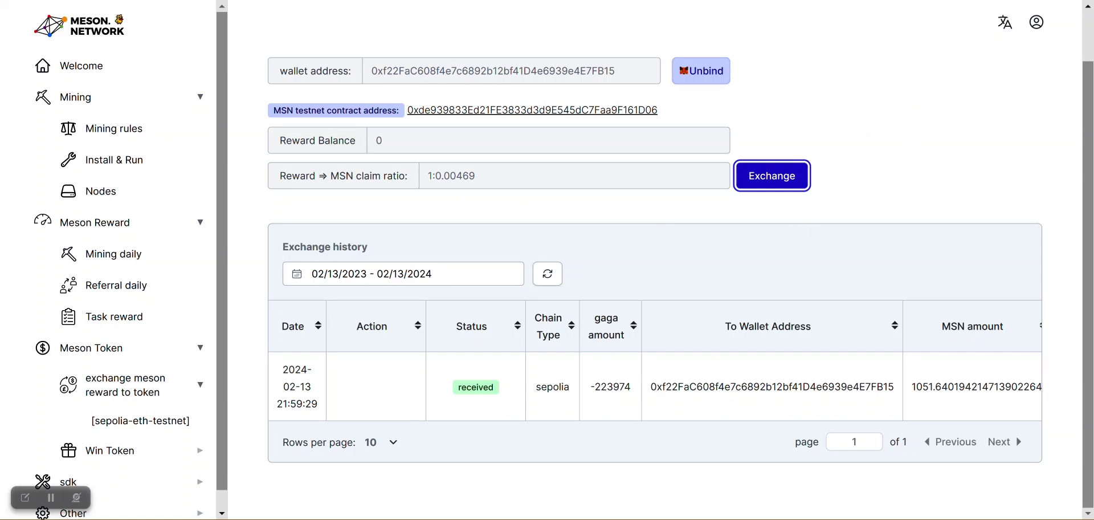
pyautogui.click(911, 0)
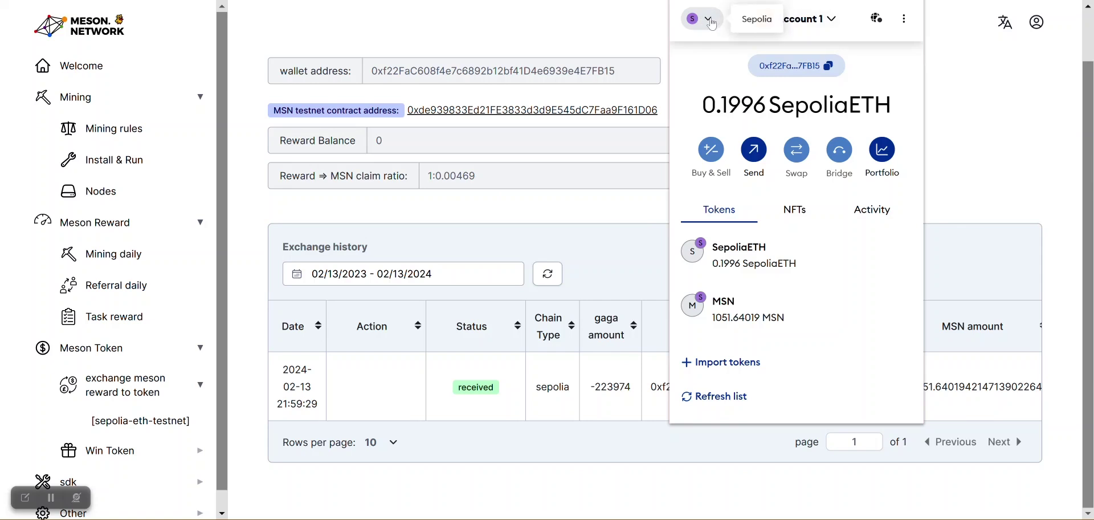
pyautogui.click(711, 24)
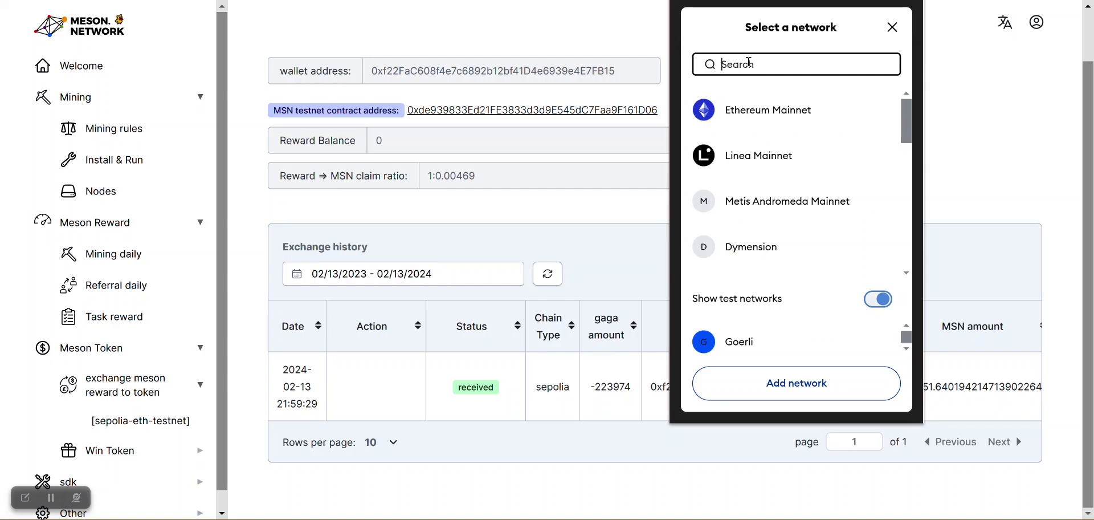
pyautogui.write('sepol')
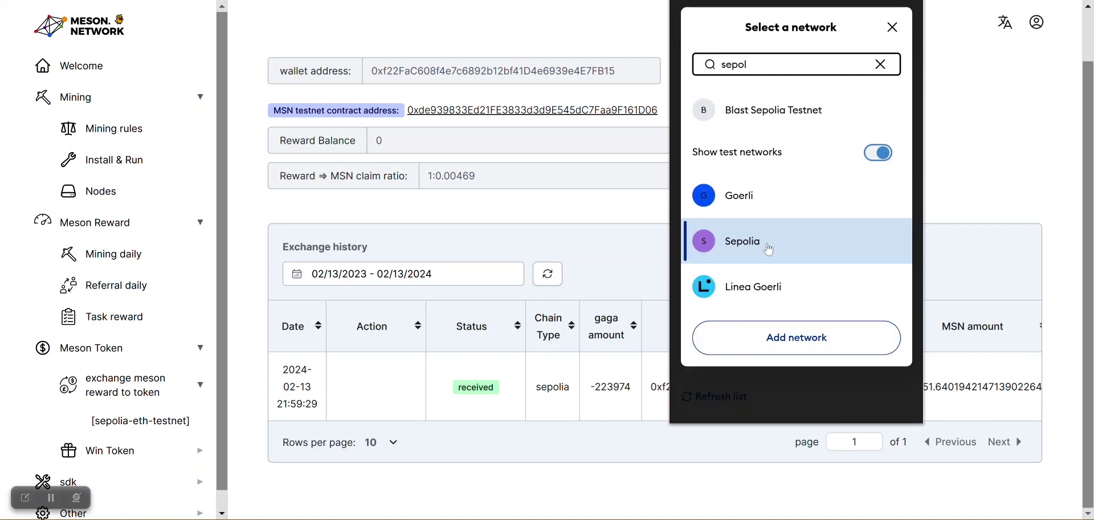
pyautogui.click(757, 248)
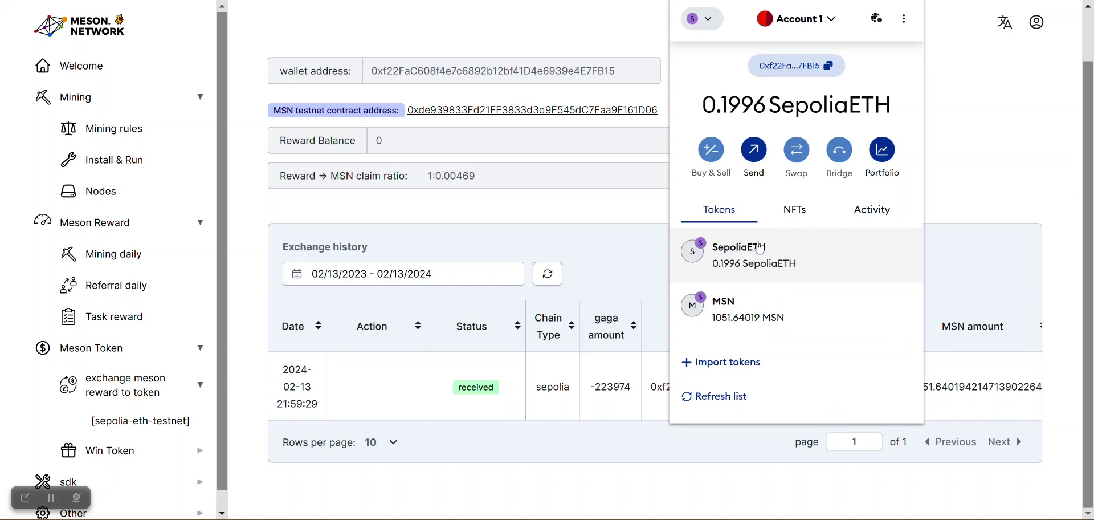
pyautogui.rightClick(776, 316)
# Step: Start a custom token import with the pasted MSN contract address, then close the form
pyautogui.click(744, 343)
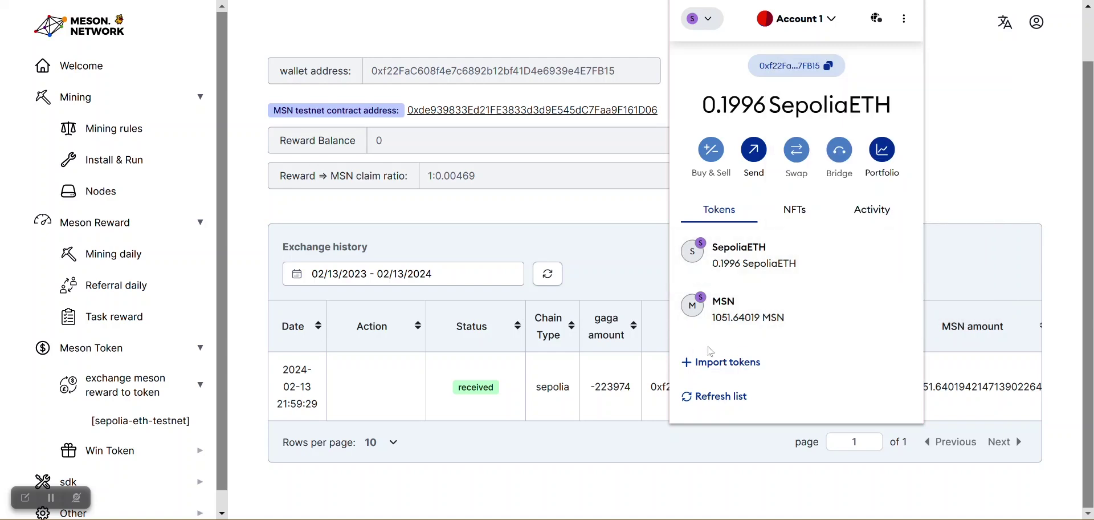
pyautogui.click(712, 363)
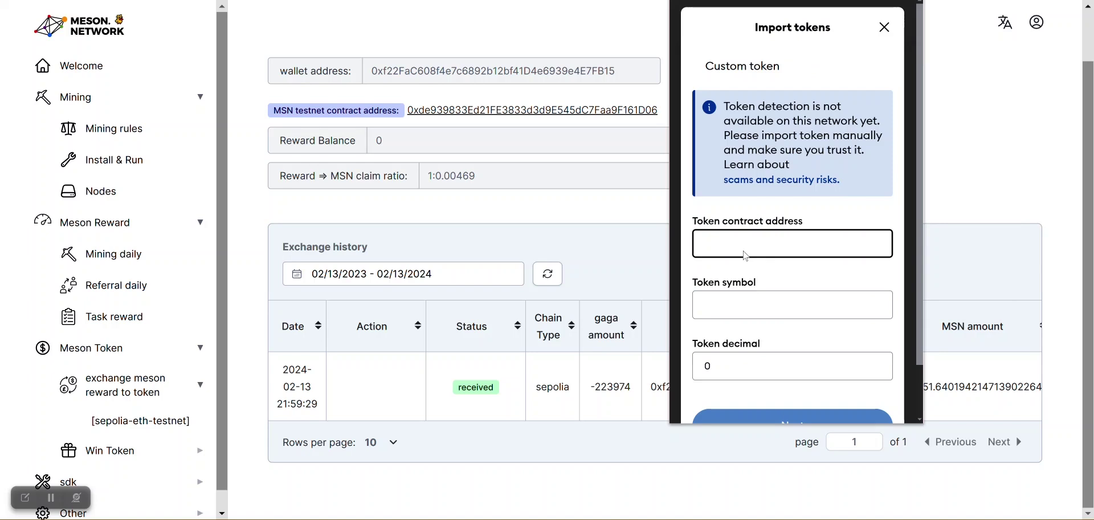
pyautogui.hotkey('ctrl', 'v')
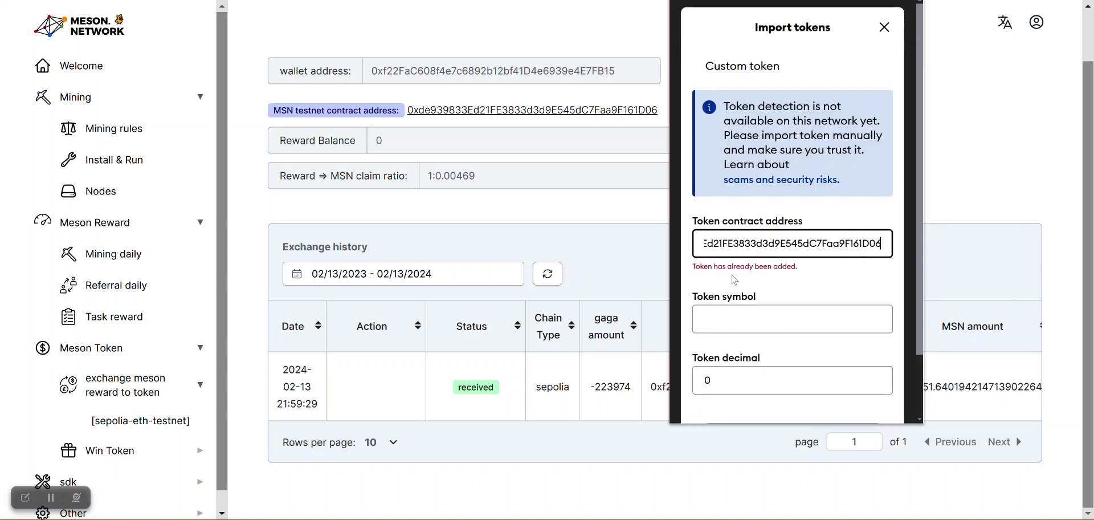
pyautogui.scroll(-2, 798, 271)
pyautogui.scroll(2, 798, 271)
pyautogui.click(886, 32)
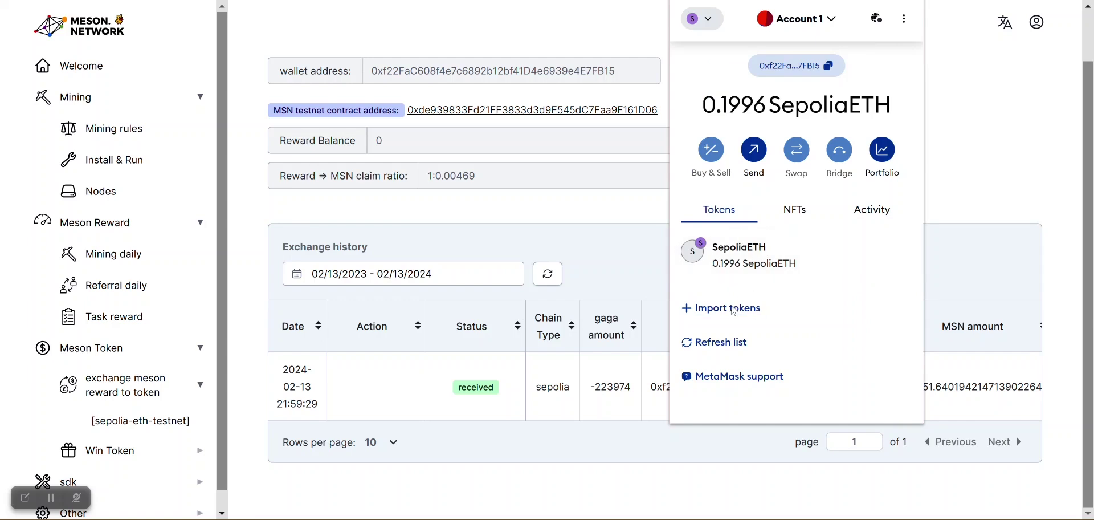
# Step: Import the MSN token from its pasted contract address and return to the token list
pyautogui.click(732, 311)
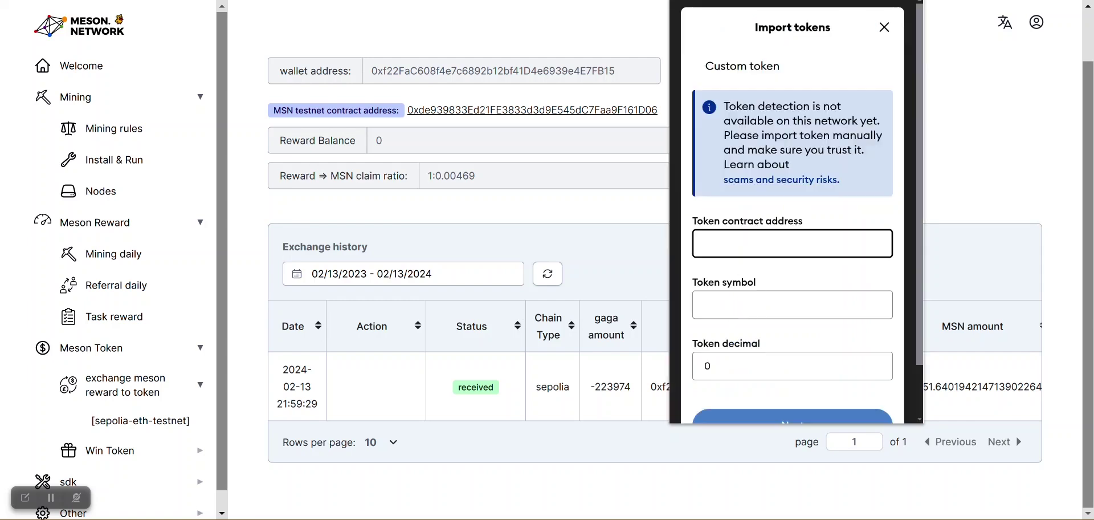
pyautogui.hotkey('ctrl', 'v')
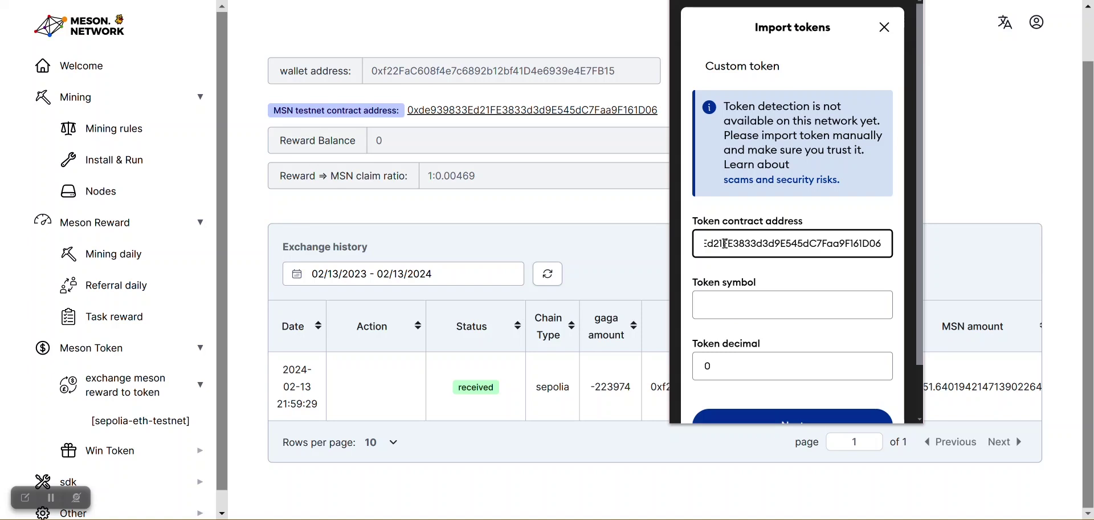
pyautogui.click(735, 307)
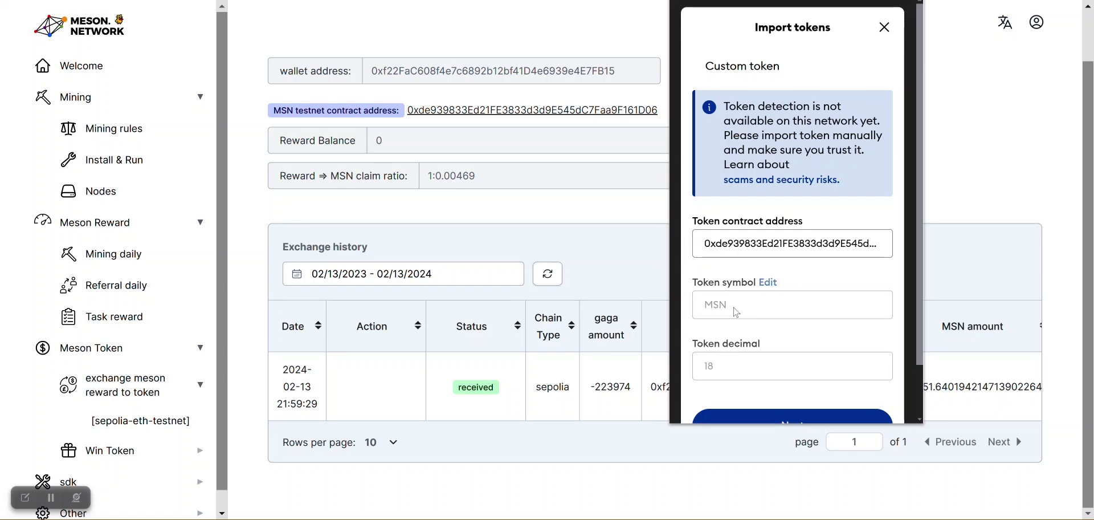
pyautogui.scroll(-1, 736, 312)
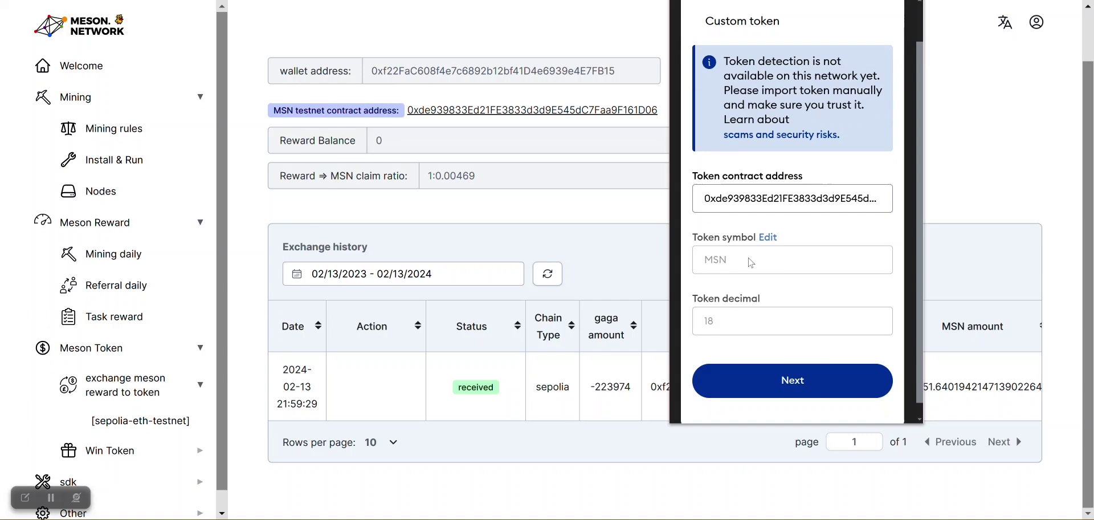
pyautogui.click(791, 381)
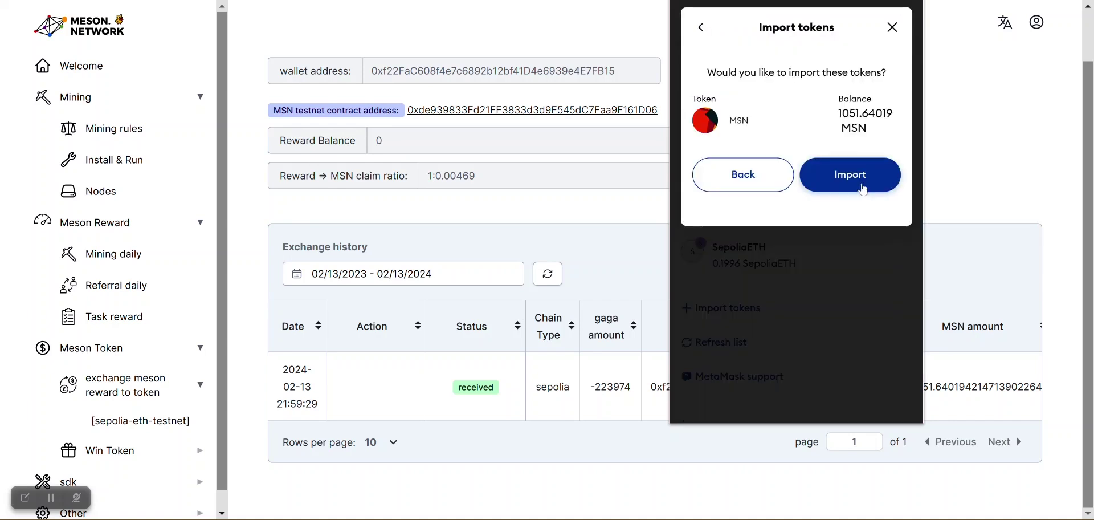
pyautogui.click(850, 183)
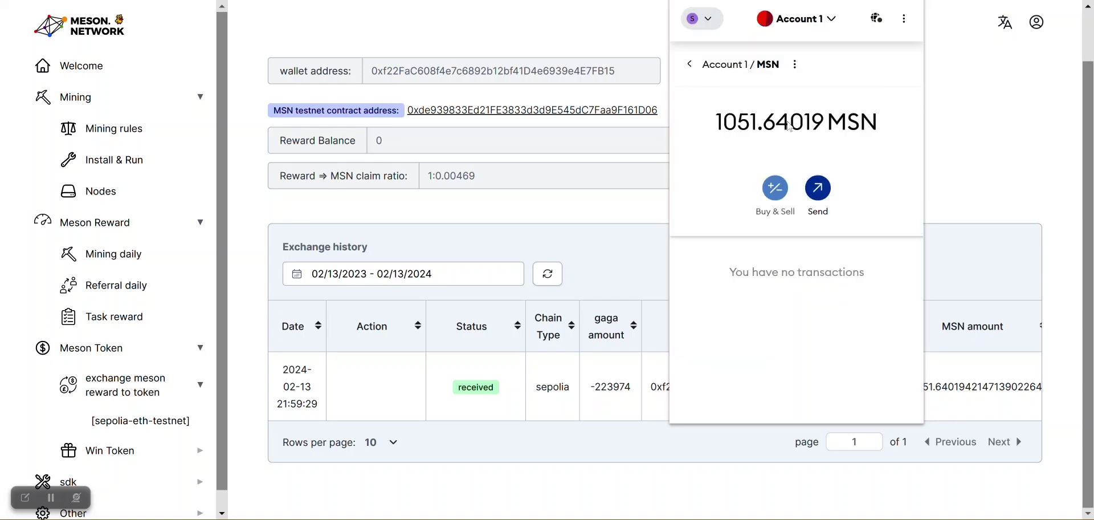
pyautogui.click(690, 67)
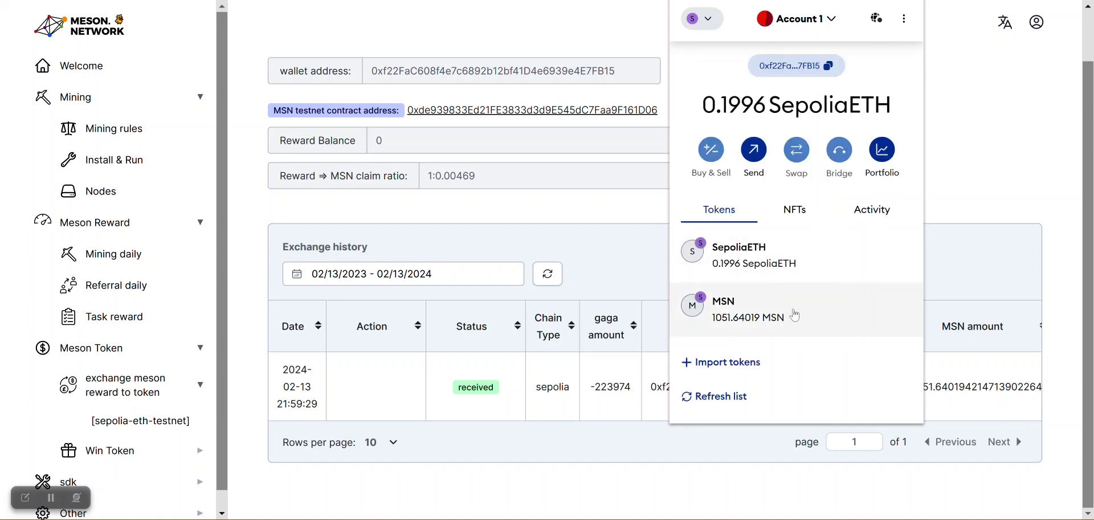